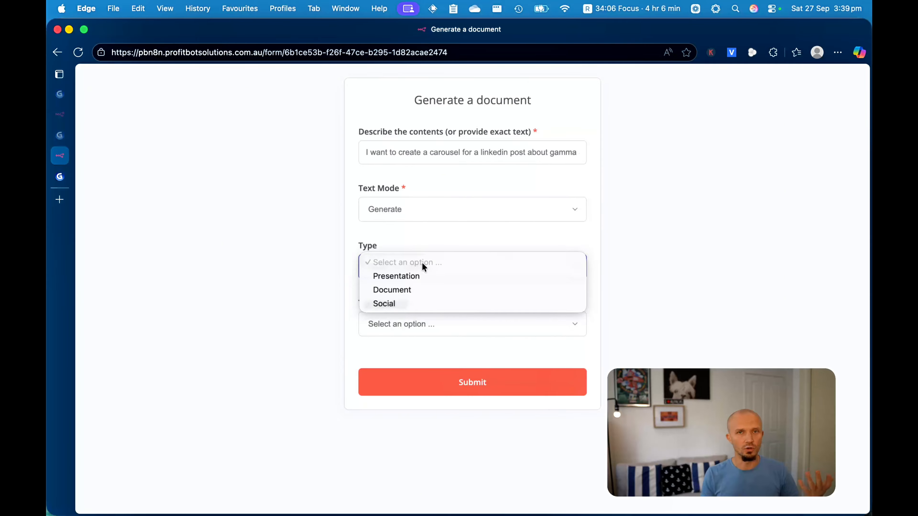
Step: Set the document type to Social and the text amount to Brief, and submit the form
{"action": "left_click", "coordinate": [410, 303]}
{"action": "left_click", "coordinate": [420, 324]}
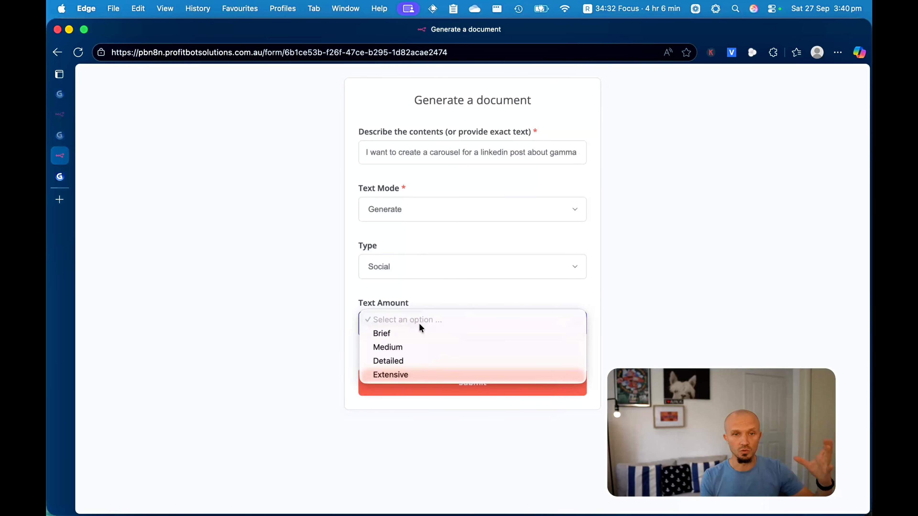
{"action": "left_click", "coordinate": [418, 332]}
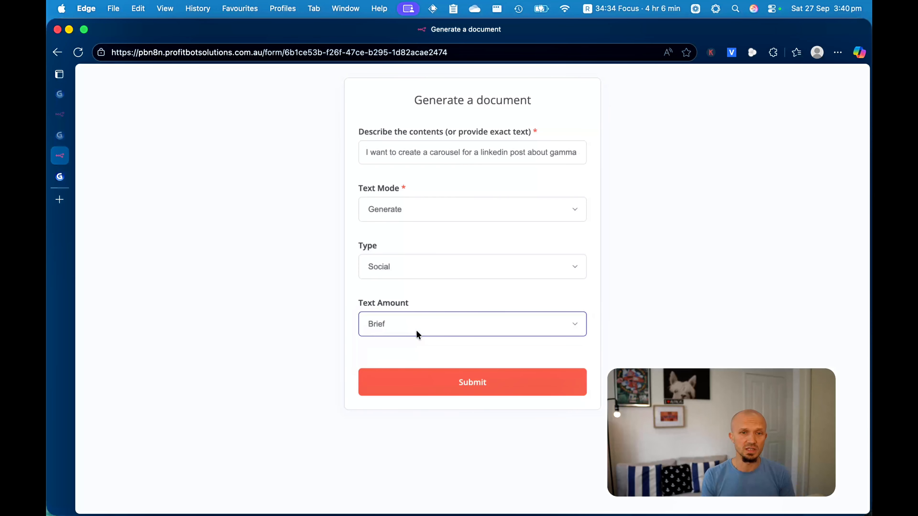
{"action": "left_click", "coordinate": [436, 384]}
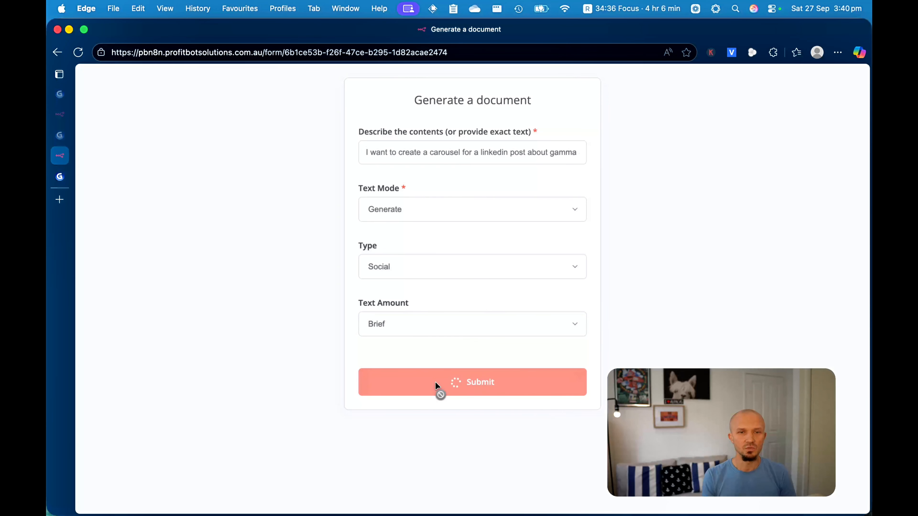
Step: Switch to the n8n workflow and review the On form submission node's parameters and output, returning to the canvas
{"action": "left_click", "coordinate": [62, 118]}
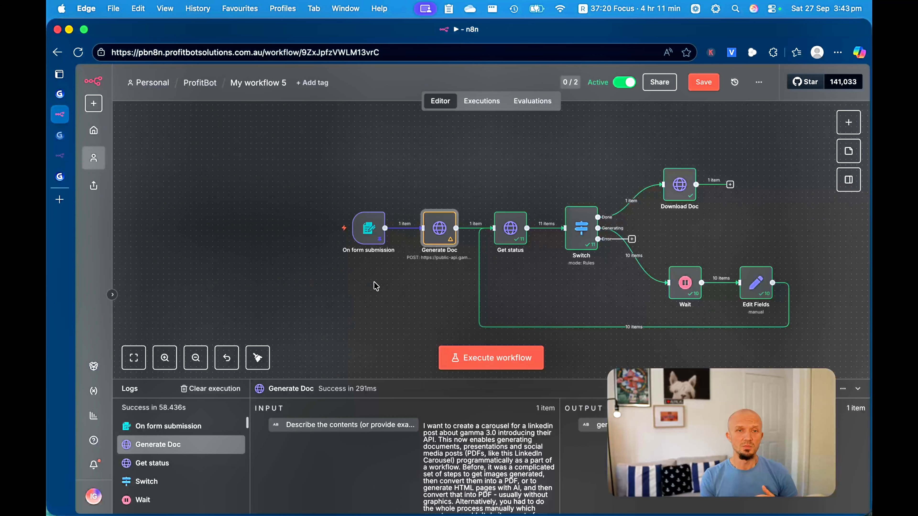
{"action": "mouse_move", "coordinate": [376, 257]}
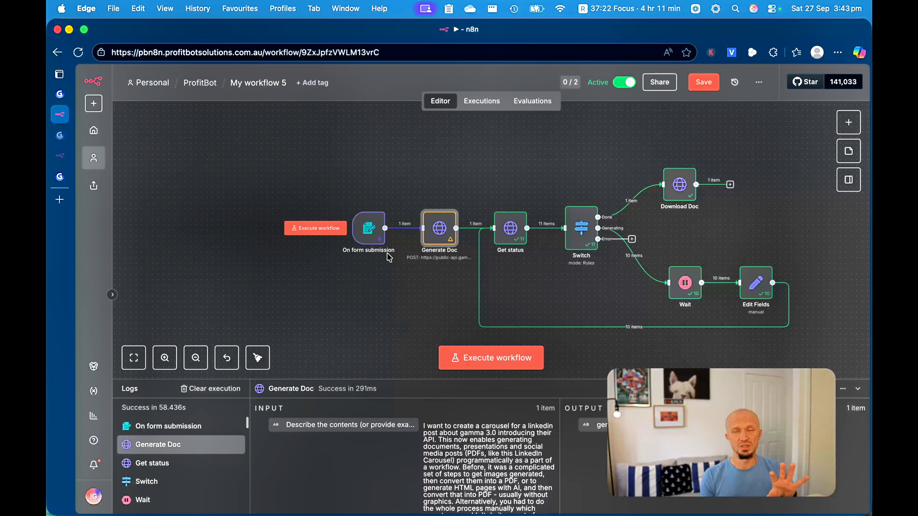
{"action": "mouse_move", "coordinate": [375, 236]}
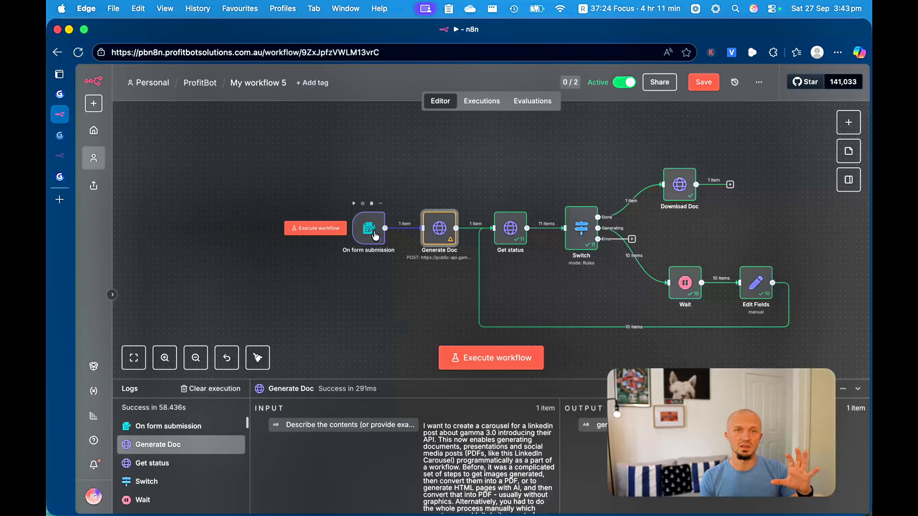
{"action": "left_click", "coordinate": [376, 235]}
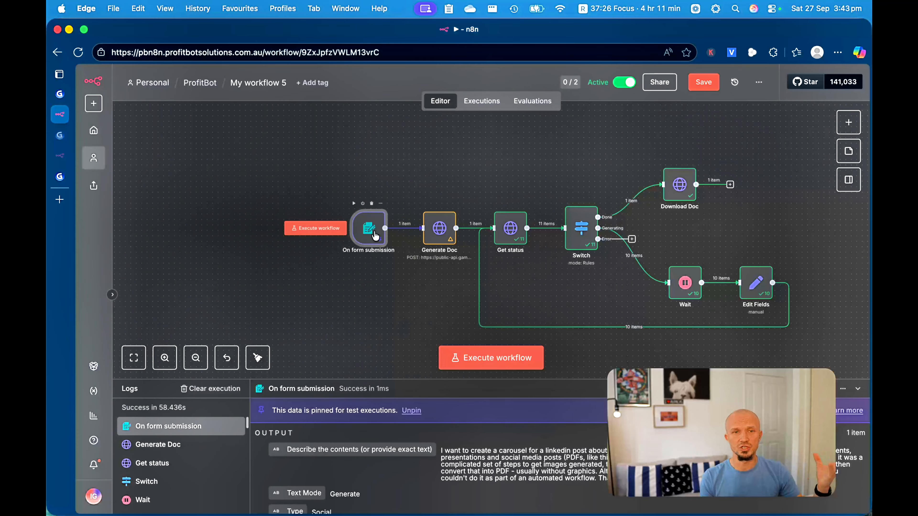
{"action": "double_click", "coordinate": [378, 232]}
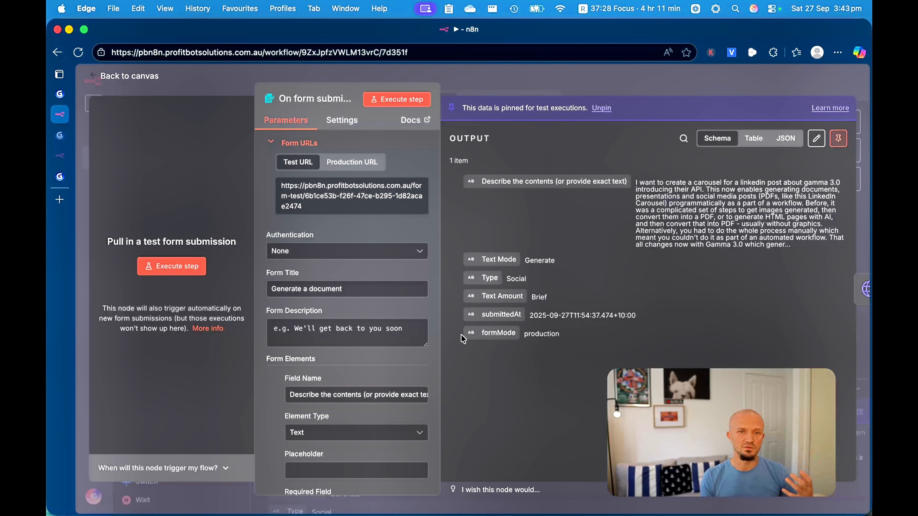
{"action": "left_click", "coordinate": [147, 80]}
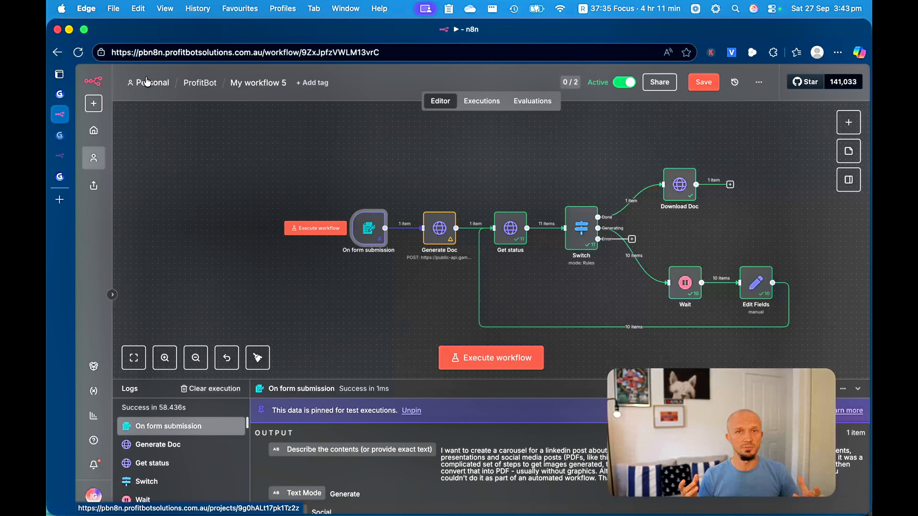
Step: Open the Generate Doc node's settings and review the sample POST request in the Gamma API documentation
{"action": "double_click", "coordinate": [436, 233]}
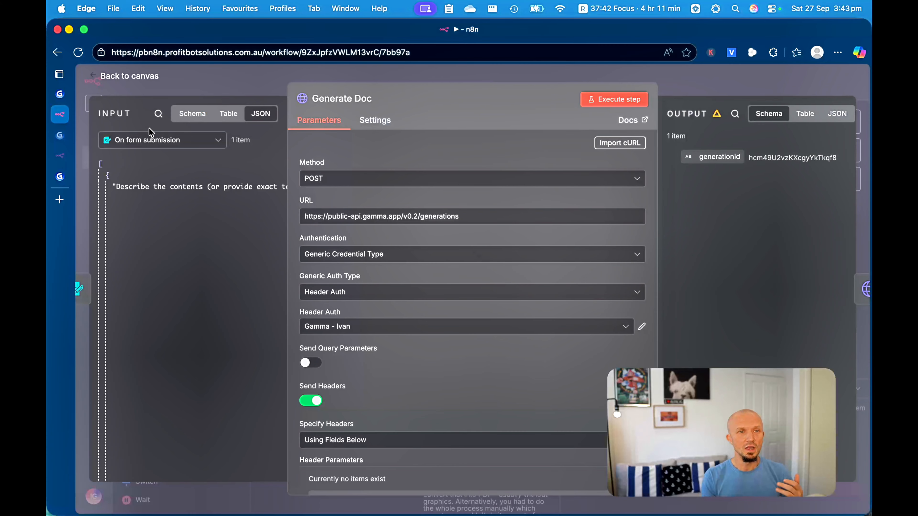
{"action": "left_click", "coordinate": [60, 95]}
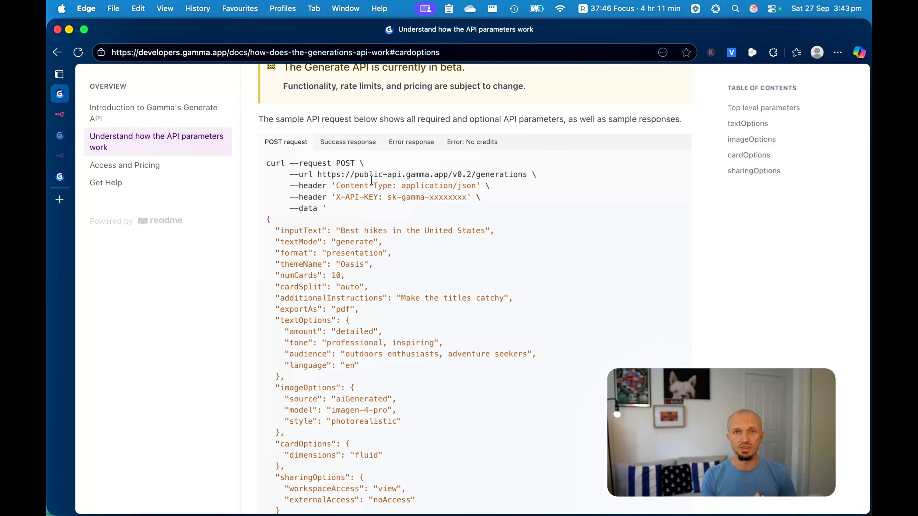
{"action": "scroll", "coordinate": [371, 180], "scroll_direction": "down", "scroll_amount": 10}
{"action": "scroll", "coordinate": [371, 178], "scroll_direction": "up", "scroll_amount": 5}
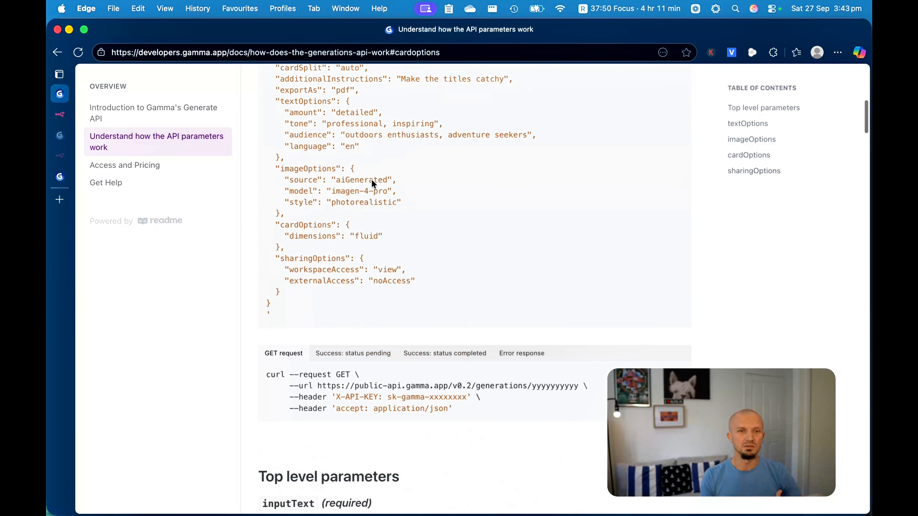
{"action": "scroll", "coordinate": [588, 226], "scroll_direction": "up", "scroll_amount": 6}
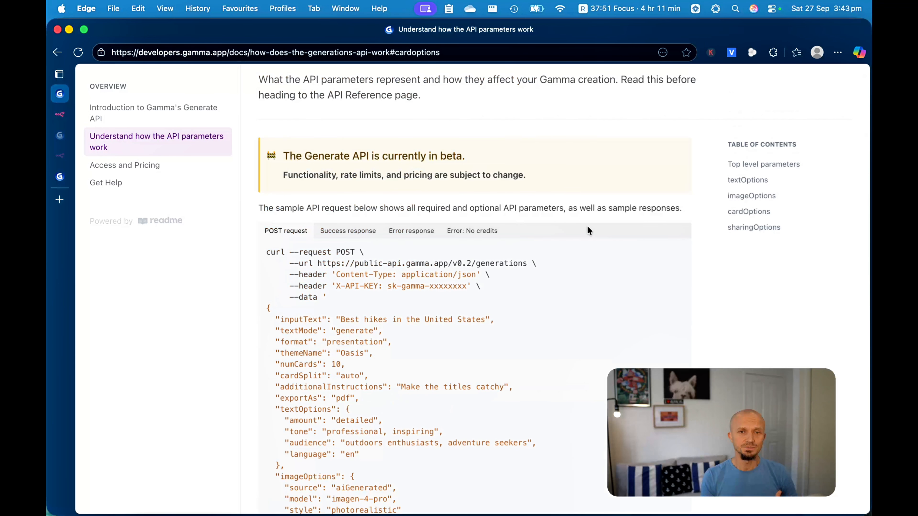
Step: Copy the documentation's sample POST request into the Generate Doc node's cURL import, and close it without importing
{"action": "scroll", "coordinate": [619, 307], "scroll_direction": "down", "scroll_amount": 2}
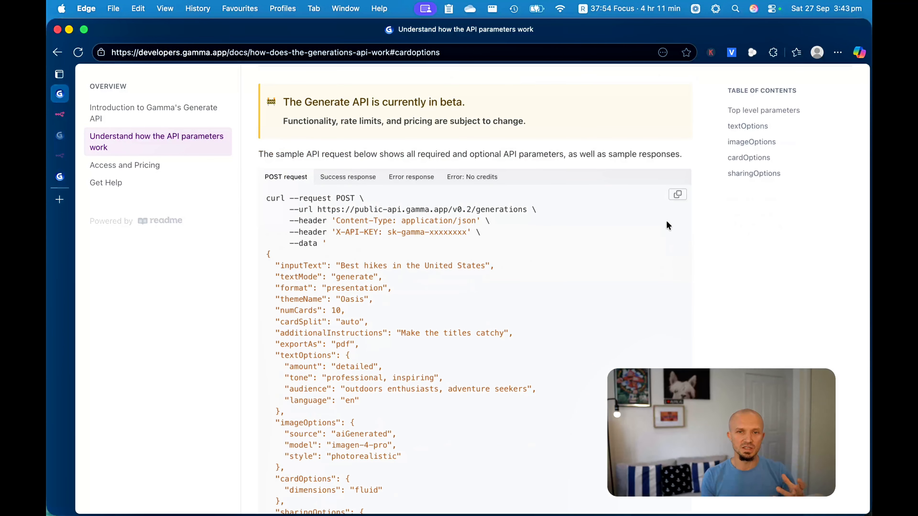
{"action": "left_click", "coordinate": [678, 196]}
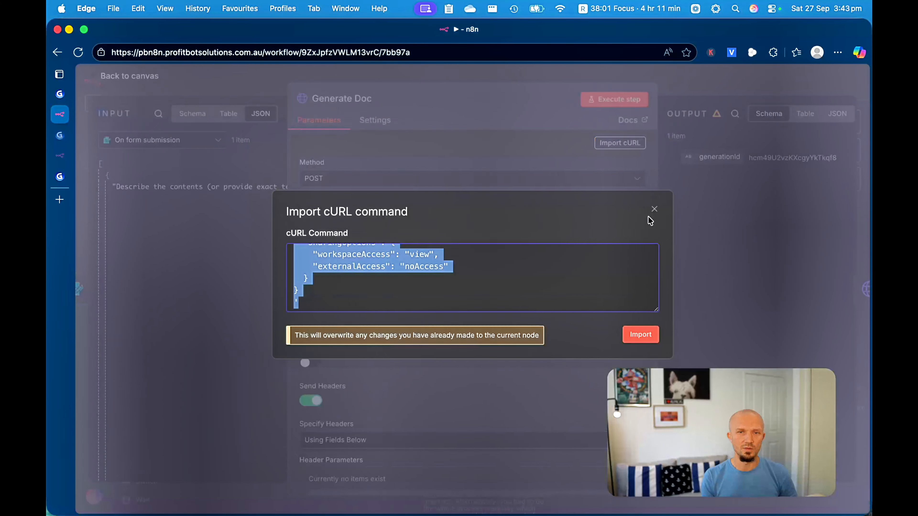
{"action": "left_click", "coordinate": [653, 210]}
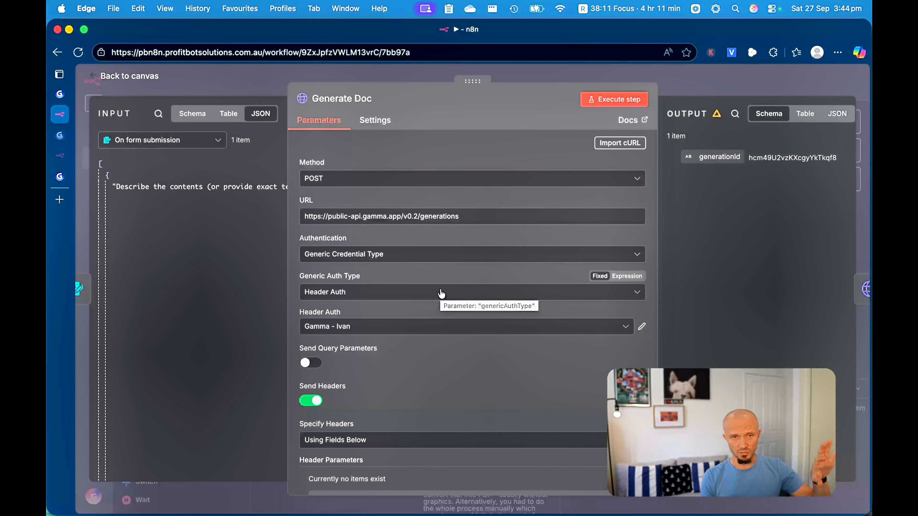
Step: Show the Generate Doc node's JSON request body in the full expression editor
{"action": "scroll", "coordinate": [445, 375], "scroll_direction": "down", "scroll_amount": 5}
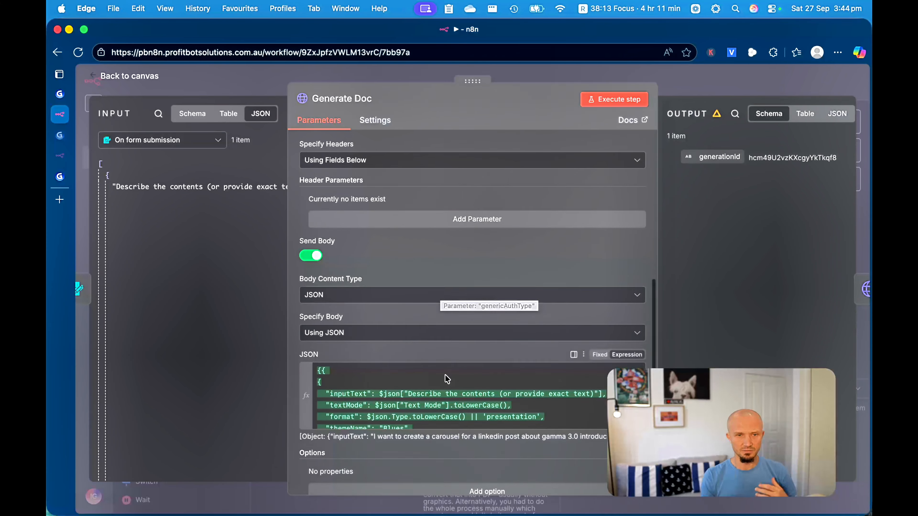
{"action": "scroll", "coordinate": [445, 376], "scroll_direction": "down", "scroll_amount": 2}
{"action": "scroll", "coordinate": [446, 375], "scroll_direction": "up", "scroll_amount": 3}
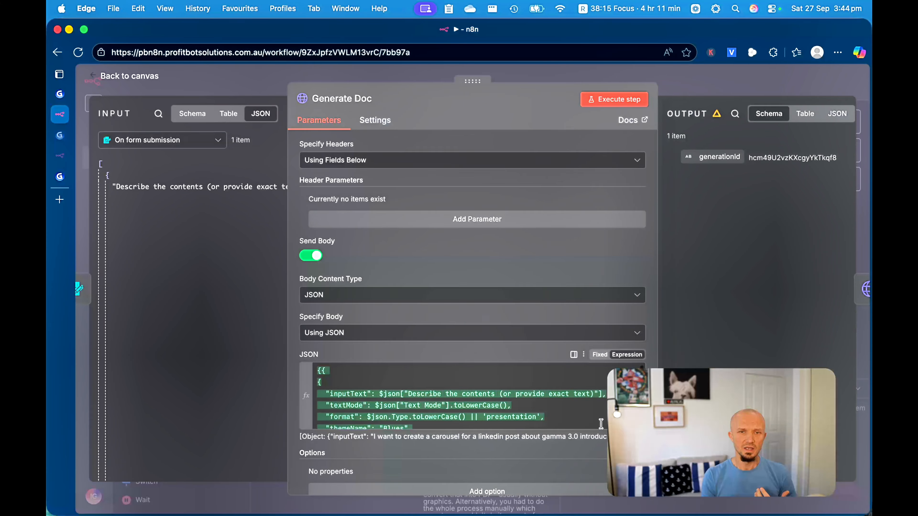
{"action": "left_click", "coordinate": [641, 425]}
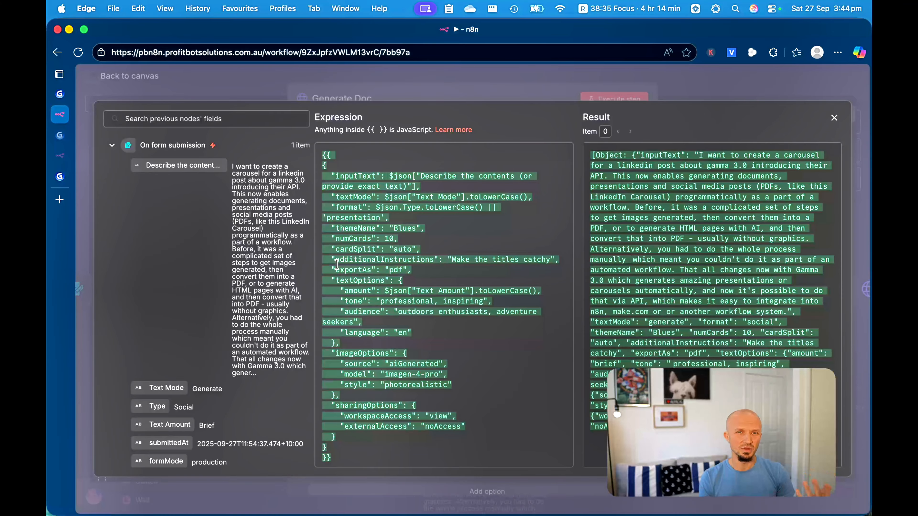
Step: Read the inputText and textMode parameter descriptions in the Gamma API documentation, and return to the n8n expression
{"action": "left_click", "coordinate": [60, 94]}
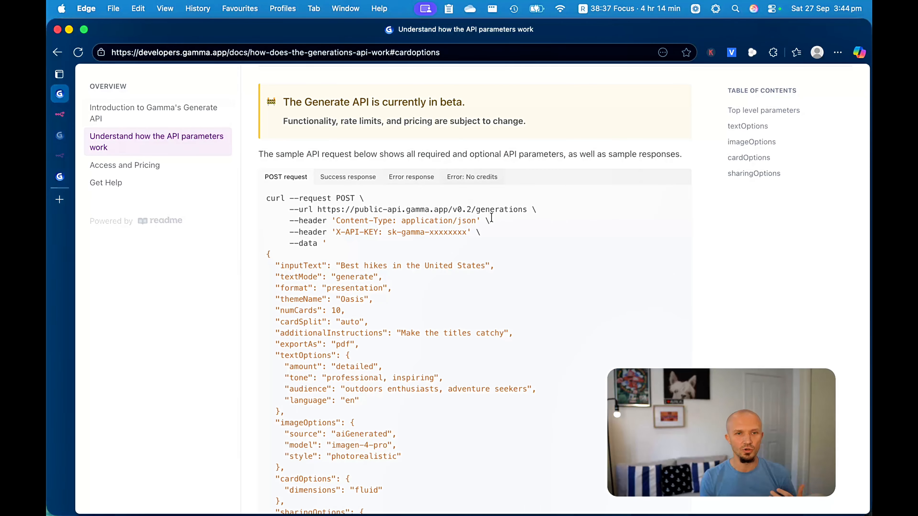
{"action": "scroll", "coordinate": [470, 289], "scroll_direction": "down", "scroll_amount": 15}
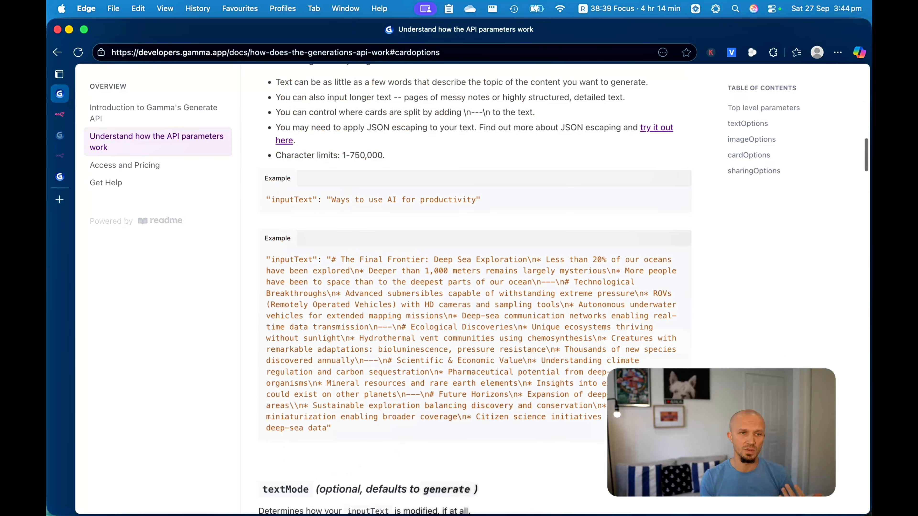
{"action": "scroll", "coordinate": [469, 289], "scroll_direction": "down", "scroll_amount": 5}
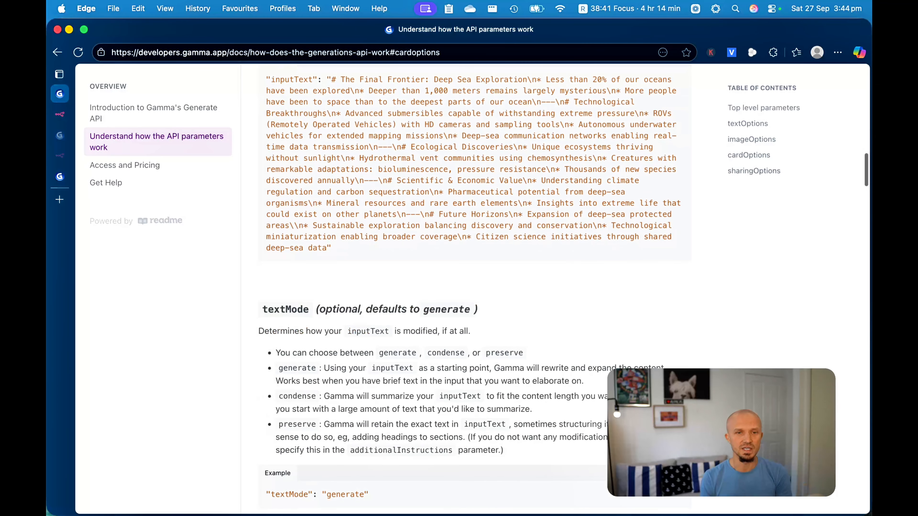
{"action": "left_click", "coordinate": [67, 118]}
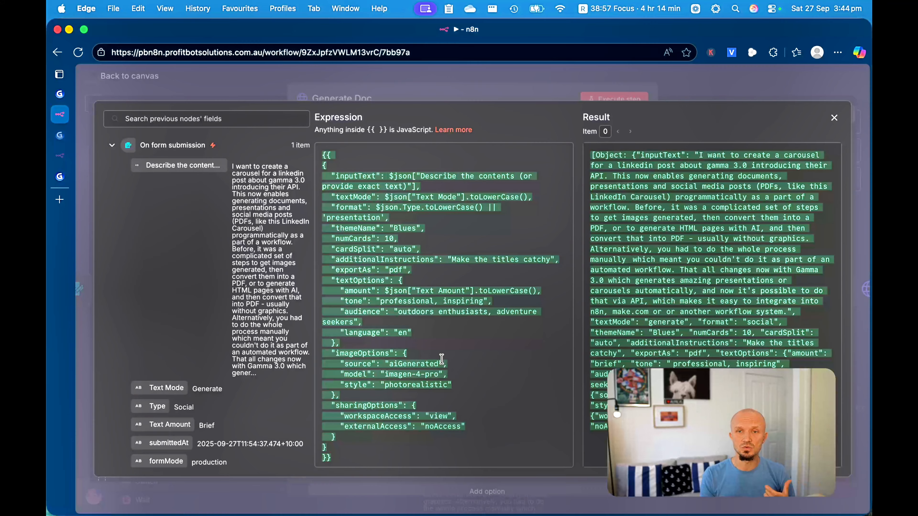
Step: View the Themes page in the Gamma workspace and return to the n8n request body expression
{"action": "left_click", "coordinate": [64, 102]}
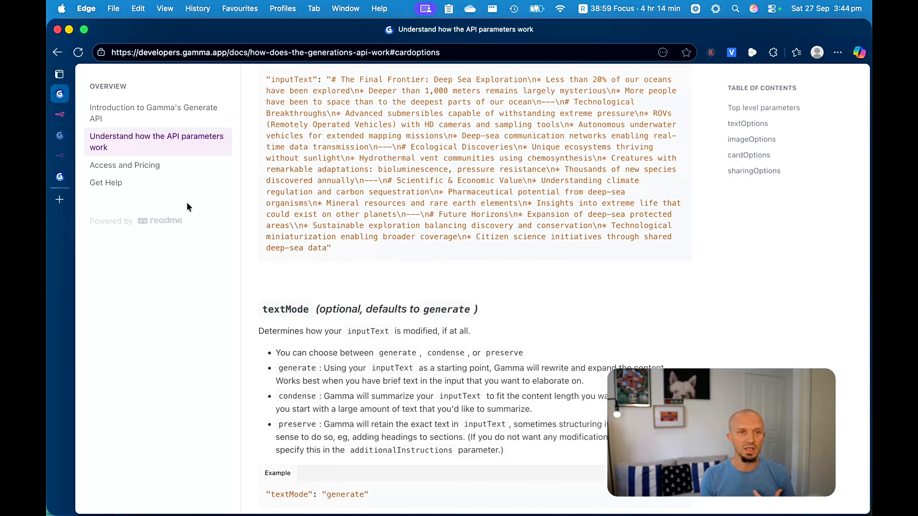
{"action": "left_click", "coordinate": [134, 180]}
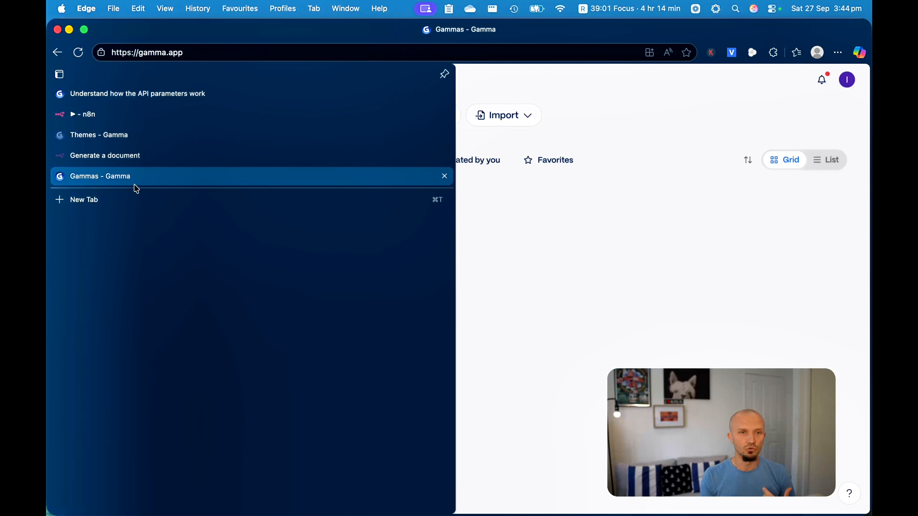
{"action": "left_click", "coordinate": [152, 417]}
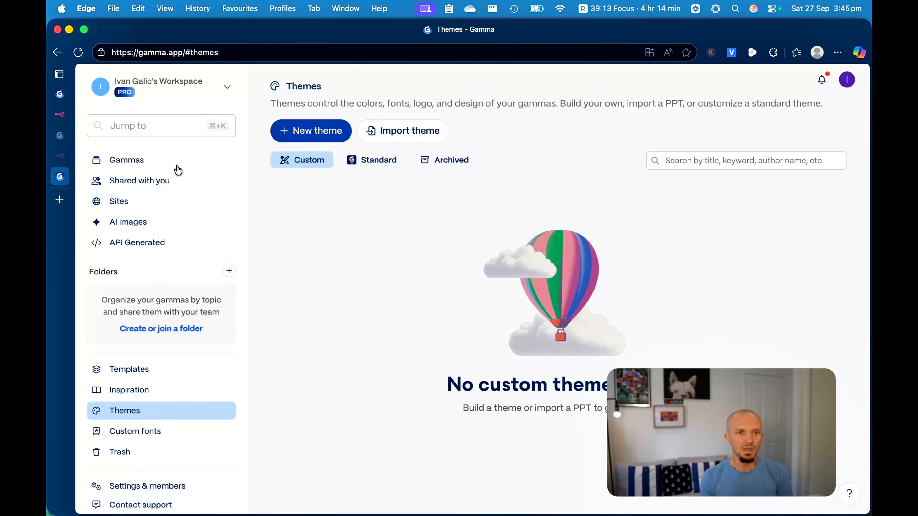
{"action": "left_click", "coordinate": [60, 114]}
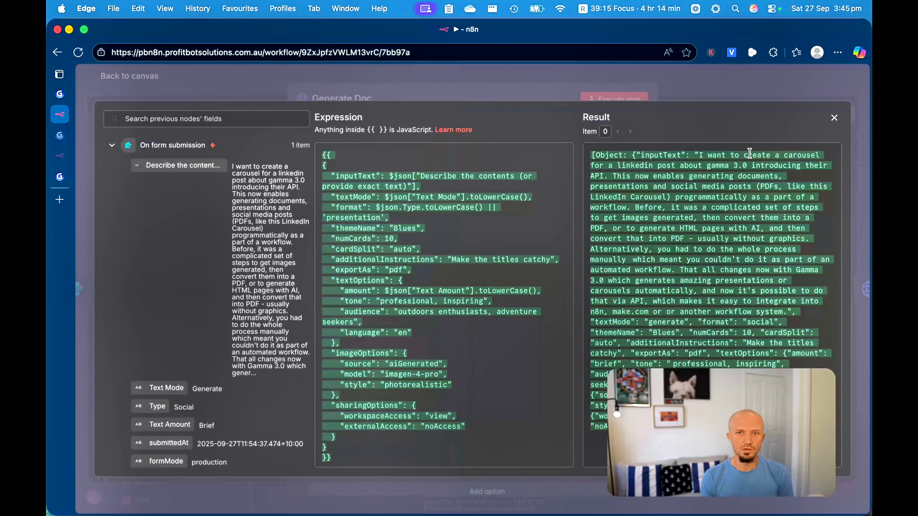
Step: Close the expression editor, leave the Generate Doc node and open the Get status node's details
{"action": "left_click", "coordinate": [835, 118]}
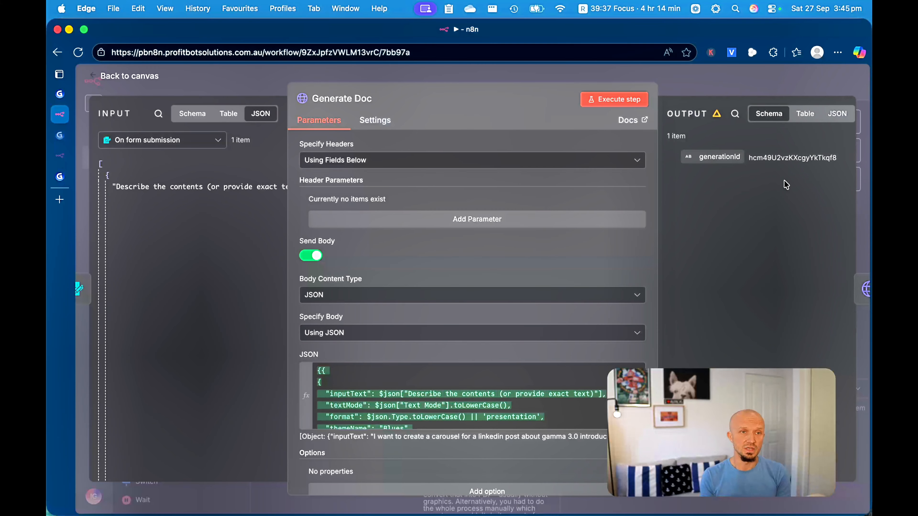
{"action": "left_click", "coordinate": [147, 84]}
{"action": "left_click", "coordinate": [511, 237]}
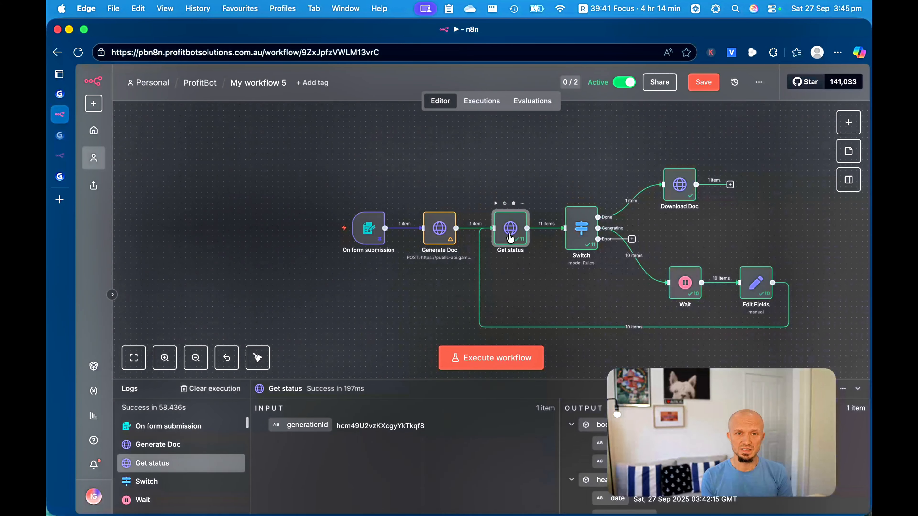
{"action": "double_click", "coordinate": [511, 238]}
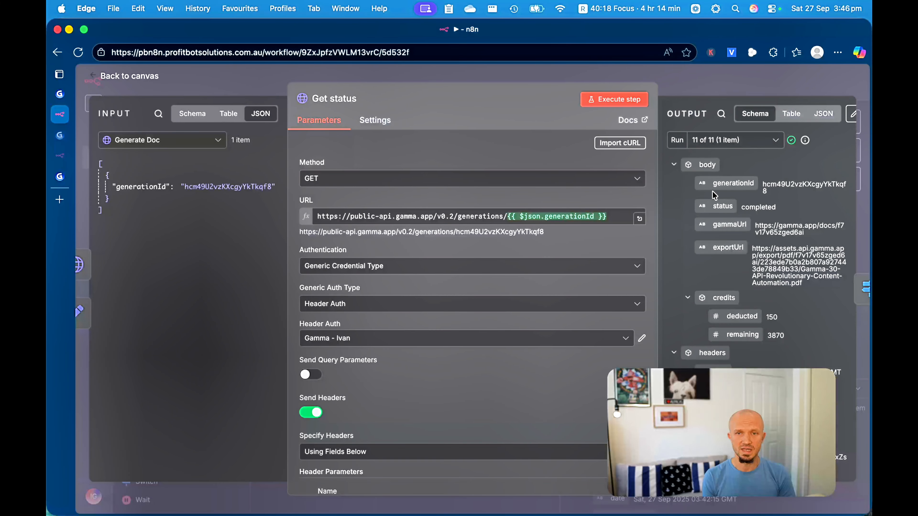
Step: Compare the Get status output of run 1 of 11 with that of run 11 of 11
{"action": "left_click", "coordinate": [707, 142]}
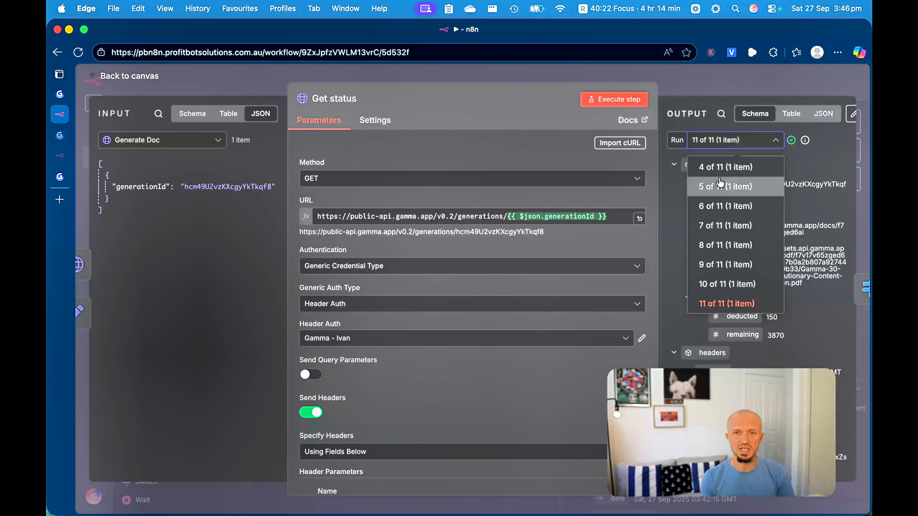
{"action": "scroll", "coordinate": [728, 208], "scroll_direction": "up", "scroll_amount": 3}
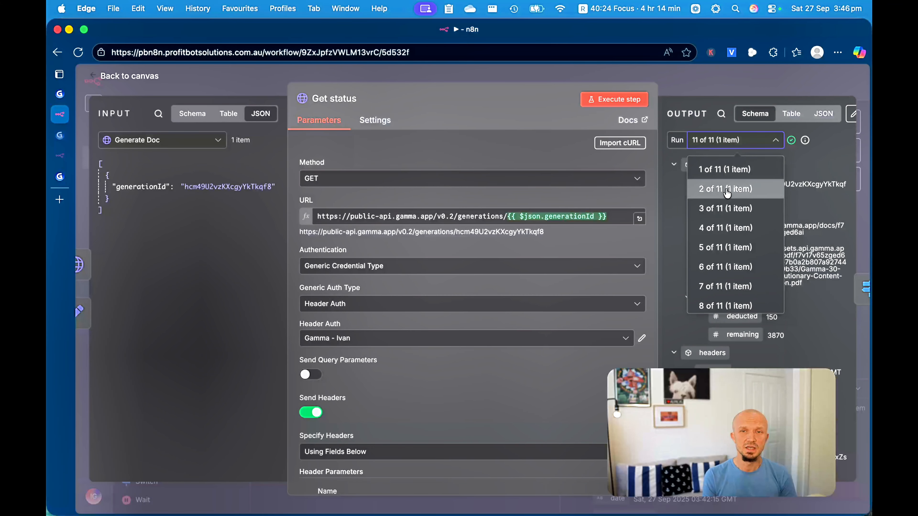
{"action": "left_click", "coordinate": [727, 173]}
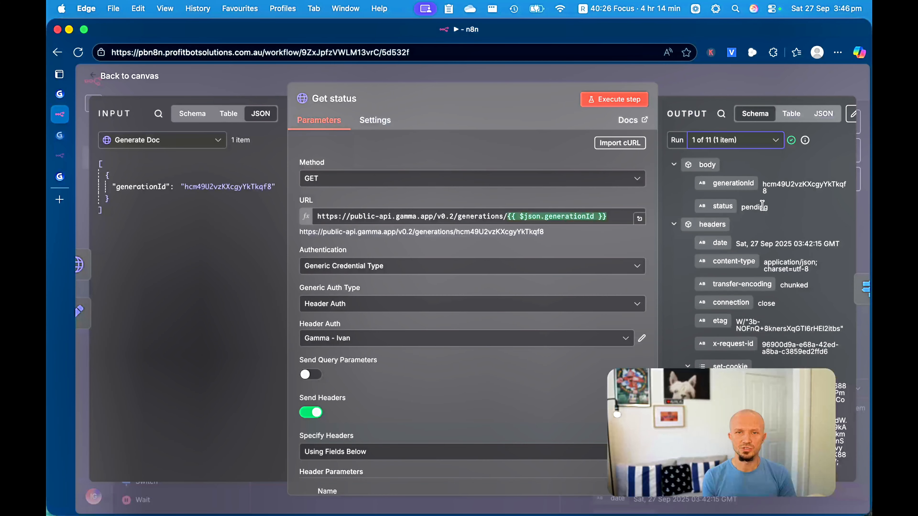
{"action": "left_click", "coordinate": [724, 149]}
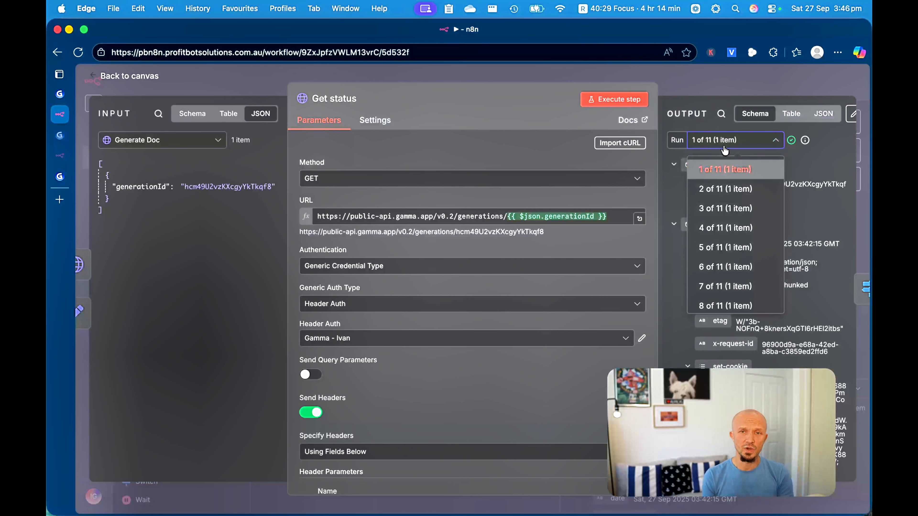
{"action": "scroll", "coordinate": [733, 305], "scroll_direction": "down", "scroll_amount": 3}
{"action": "left_click", "coordinate": [731, 305]}
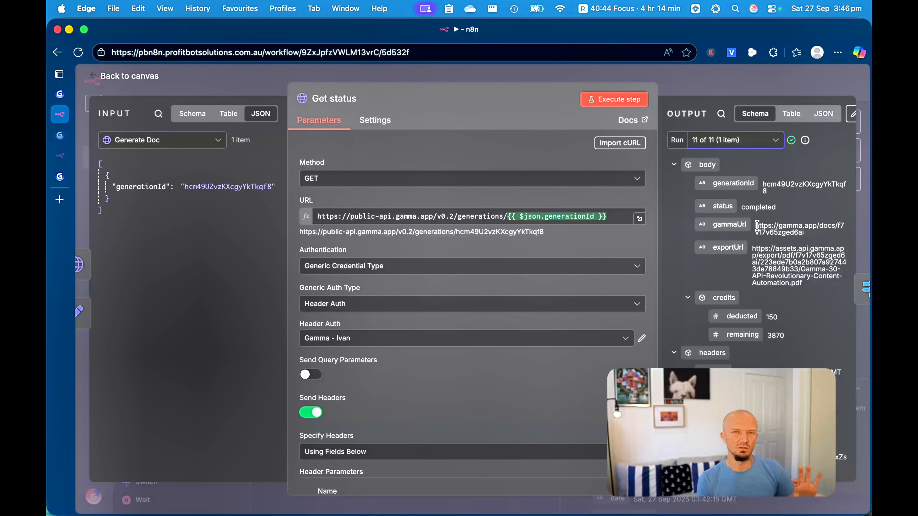
Step: Review the Get status node's header parameters, response options and returned response headers, and go back to the canvas
{"action": "scroll", "coordinate": [559, 322], "scroll_direction": "down", "scroll_amount": 5}
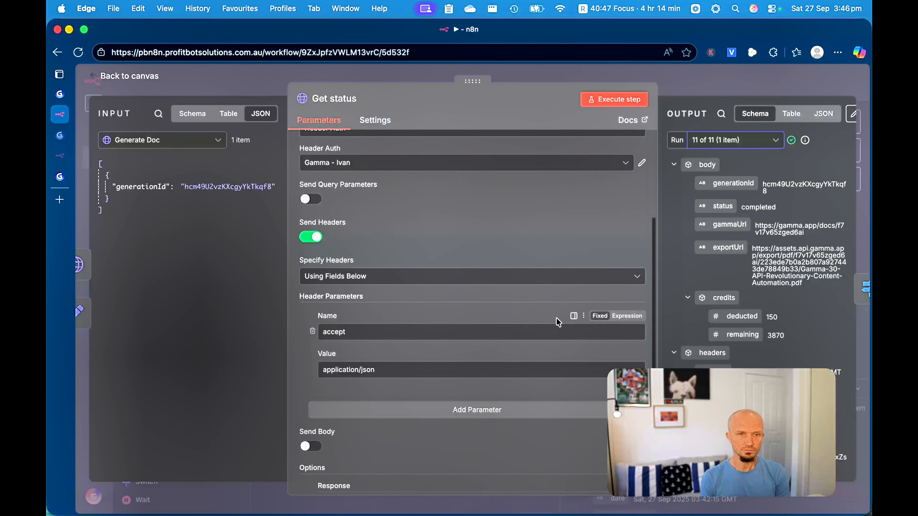
{"action": "scroll", "coordinate": [558, 321], "scroll_direction": "down", "scroll_amount": 6}
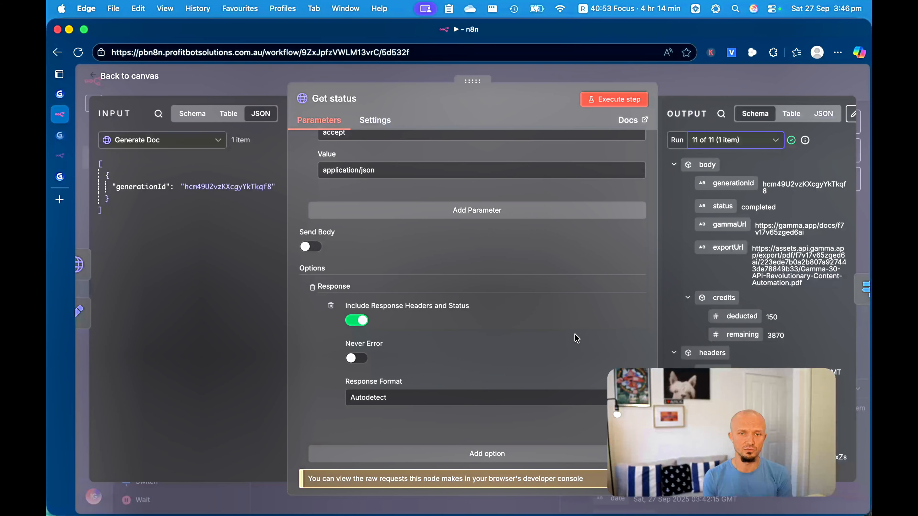
{"action": "scroll", "coordinate": [576, 338], "scroll_direction": "down", "scroll_amount": 1}
{"action": "scroll", "coordinate": [825, 290], "scroll_direction": "down", "scroll_amount": 8}
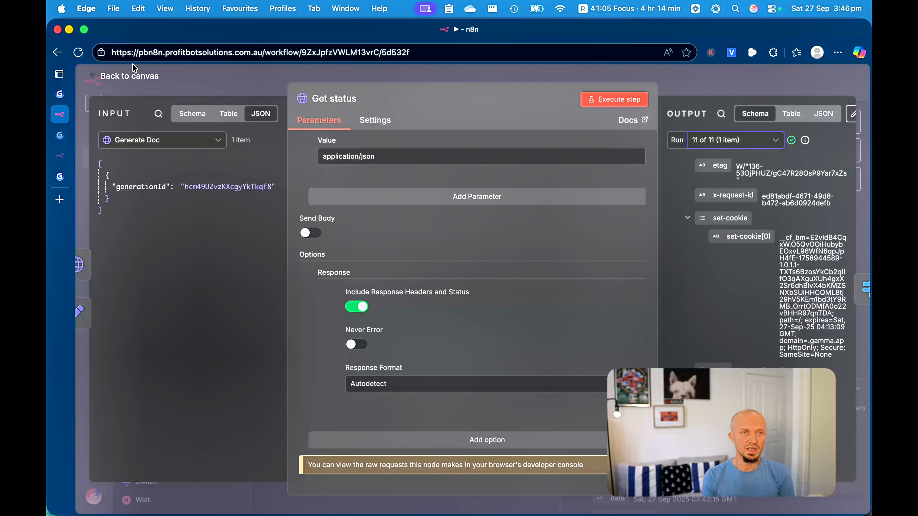
{"action": "left_click", "coordinate": [146, 76]}
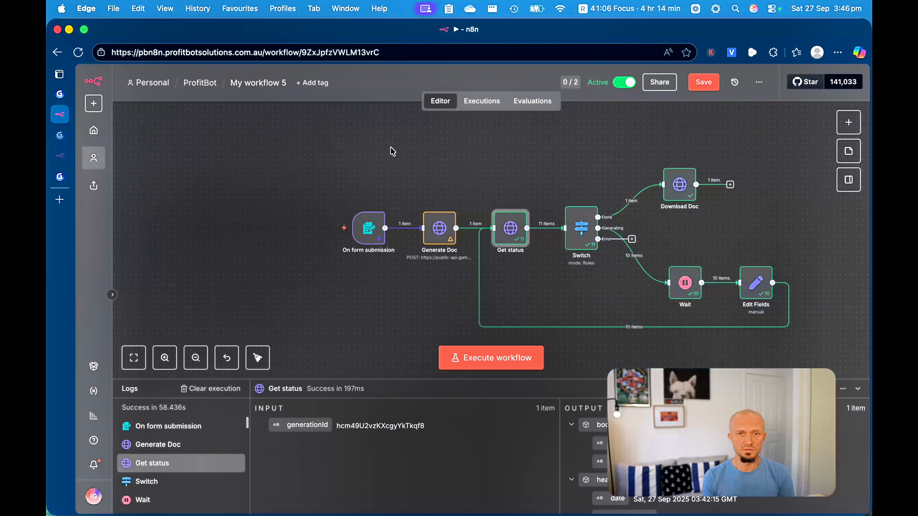
Step: Examine the Switch node's routing rules for the Done, Generating and Error outputs, and return to the canvas
{"action": "left_click", "coordinate": [575, 235]}
{"action": "double_click", "coordinate": [576, 234]}
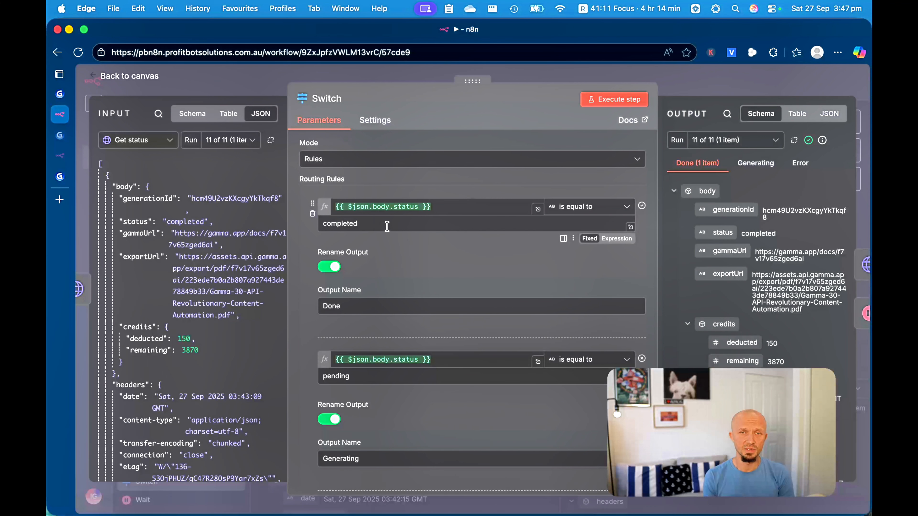
{"action": "scroll", "coordinate": [439, 281], "scroll_direction": "down", "scroll_amount": 5}
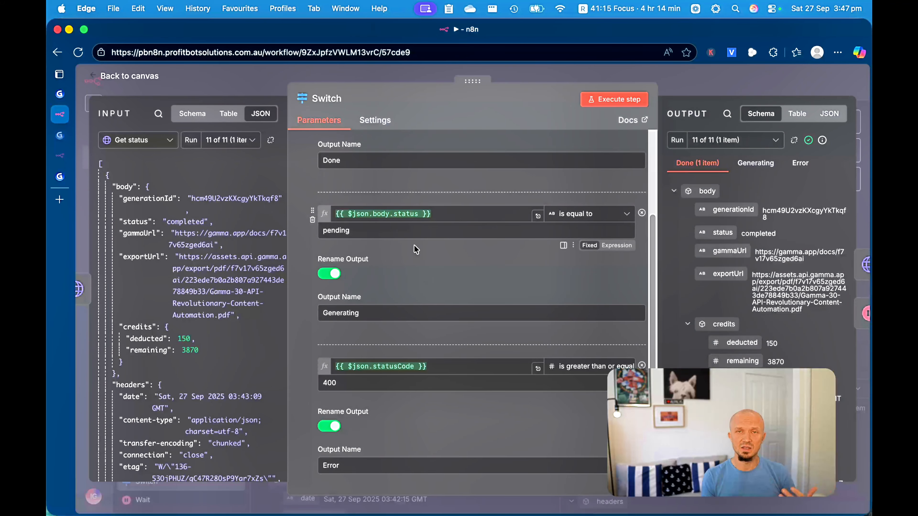
{"action": "scroll", "coordinate": [421, 307], "scroll_direction": "down", "scroll_amount": 1}
{"action": "scroll", "coordinate": [420, 307], "scroll_direction": "down", "scroll_amount": 3}
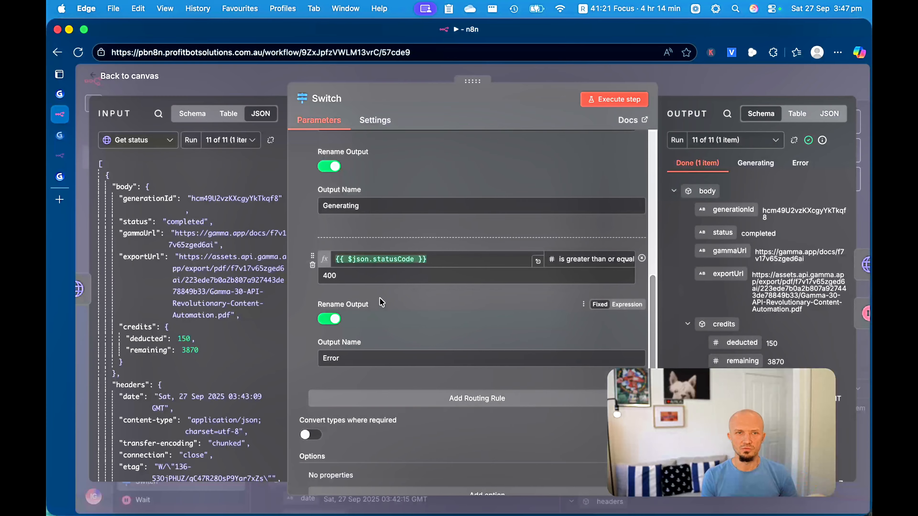
{"action": "left_click", "coordinate": [131, 76]}
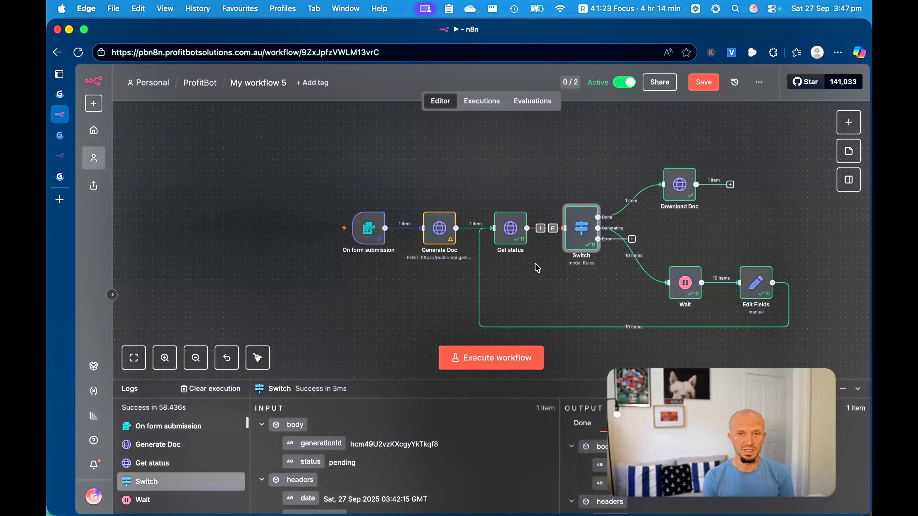
Step: Inspect the Download Doc node's request and output file, and the Wait node's interval settings, returning to the canvas after each
{"action": "double_click", "coordinate": [681, 183]}
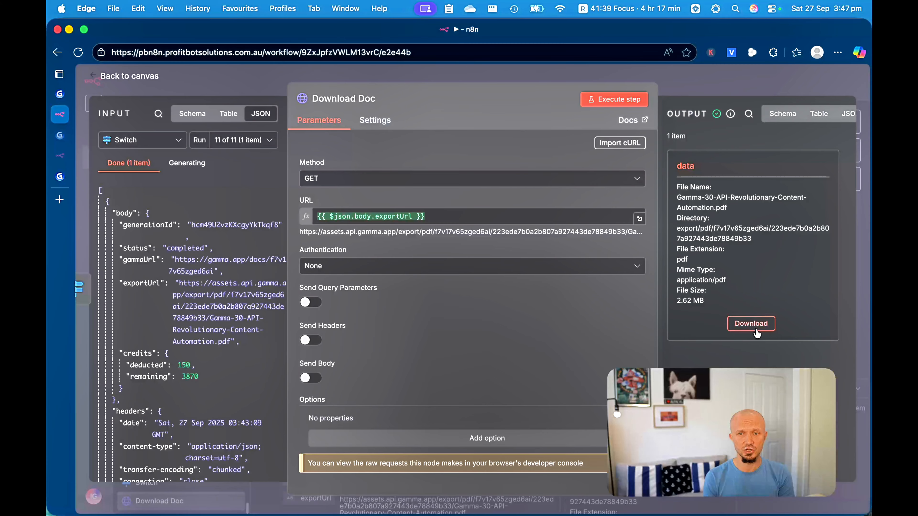
{"action": "left_click", "coordinate": [150, 86]}
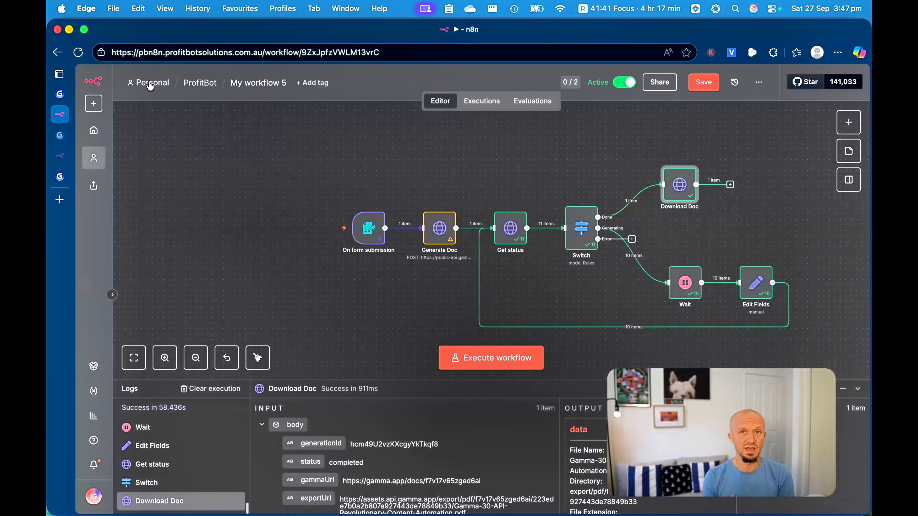
{"action": "double_click", "coordinate": [686, 283]}
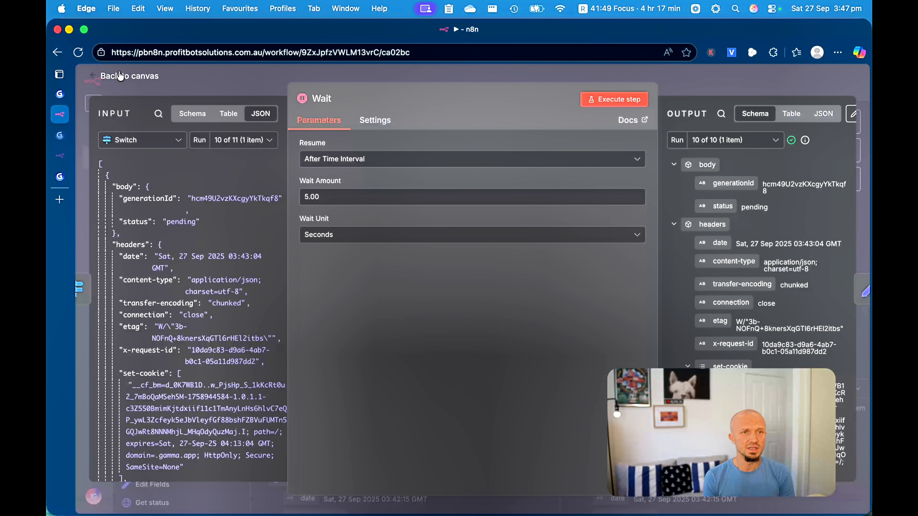
{"action": "left_click", "coordinate": [120, 76]}
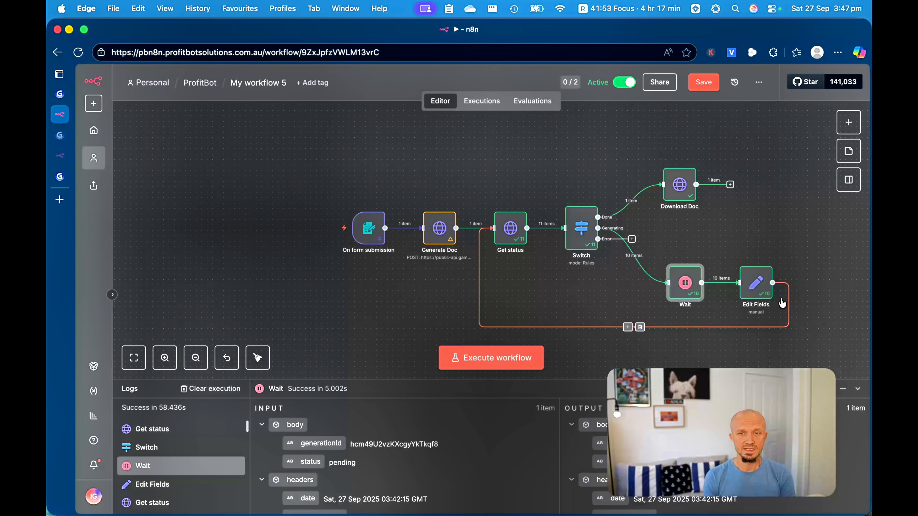
Step: Check the generationId mapping in the Edit Fields node against its use in the Get status URL, and return to the canvas
{"action": "double_click", "coordinate": [759, 286]}
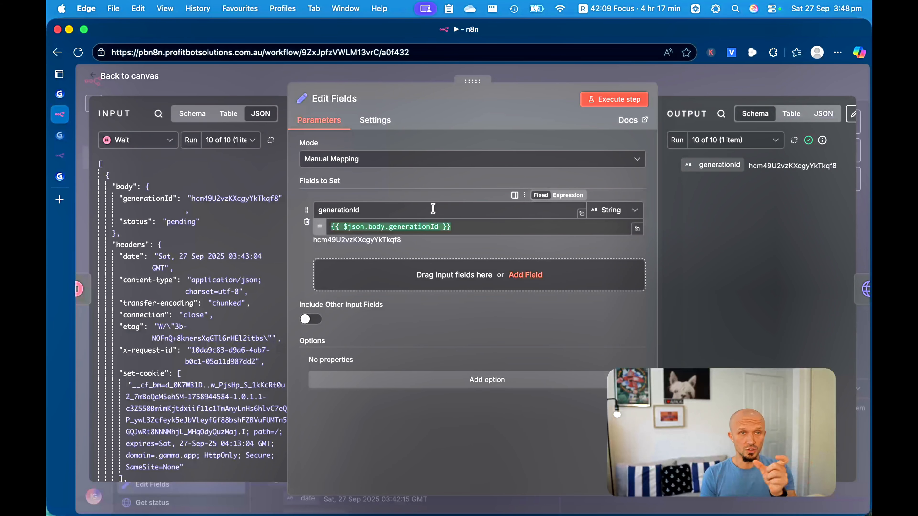
{"action": "left_click", "coordinate": [126, 77]}
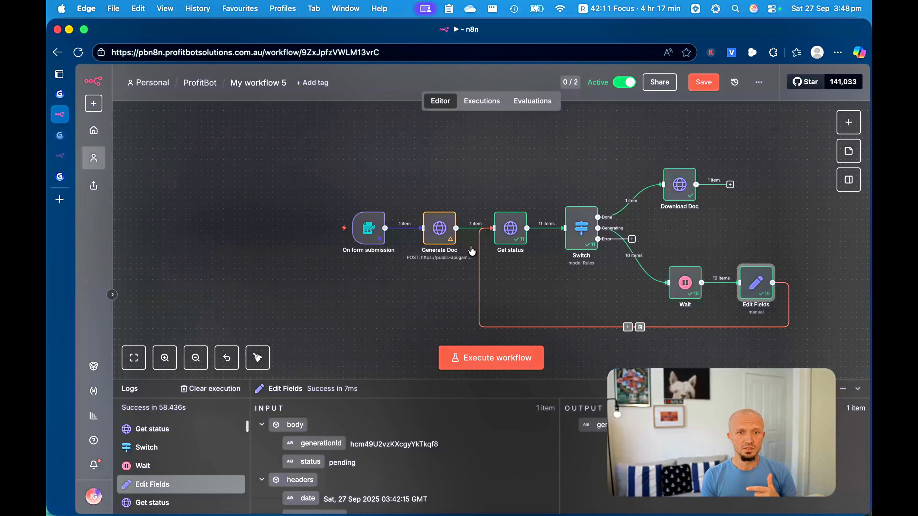
{"action": "double_click", "coordinate": [515, 234]}
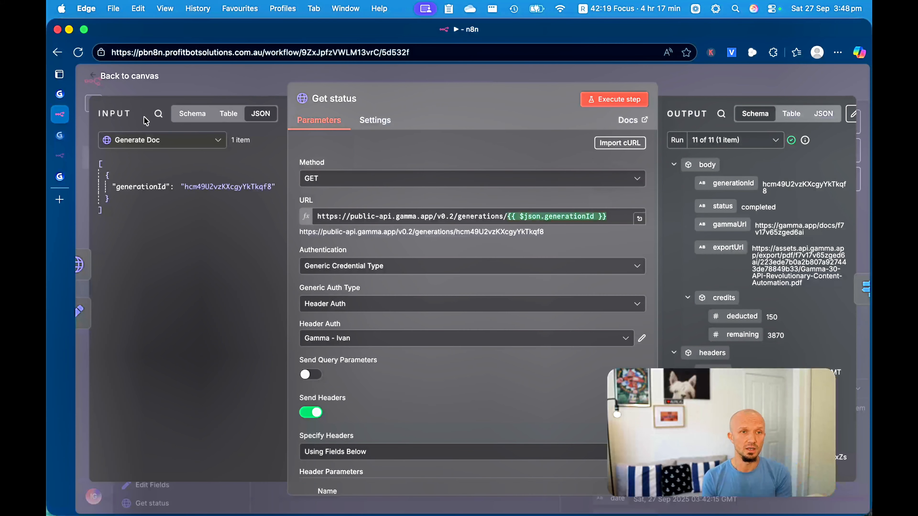
{"action": "left_click", "coordinate": [118, 76]}
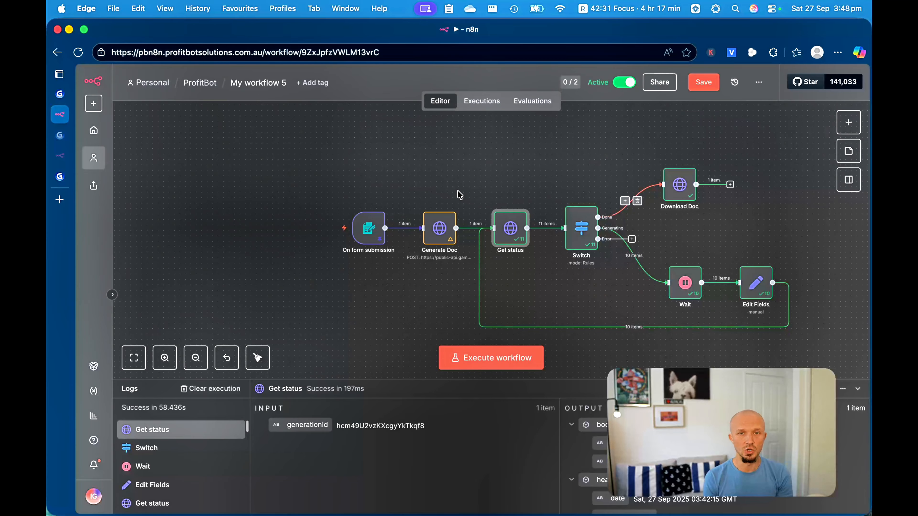
Step: Switch to the Gamma workspace and open the API keys page in its settings
{"action": "mouse_move", "coordinate": [337, 180]}
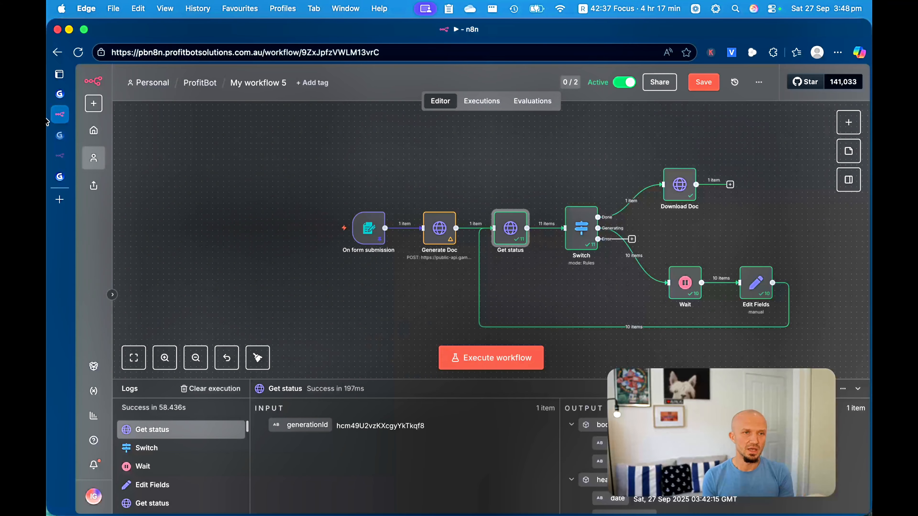
{"action": "left_click", "coordinate": [59, 94]}
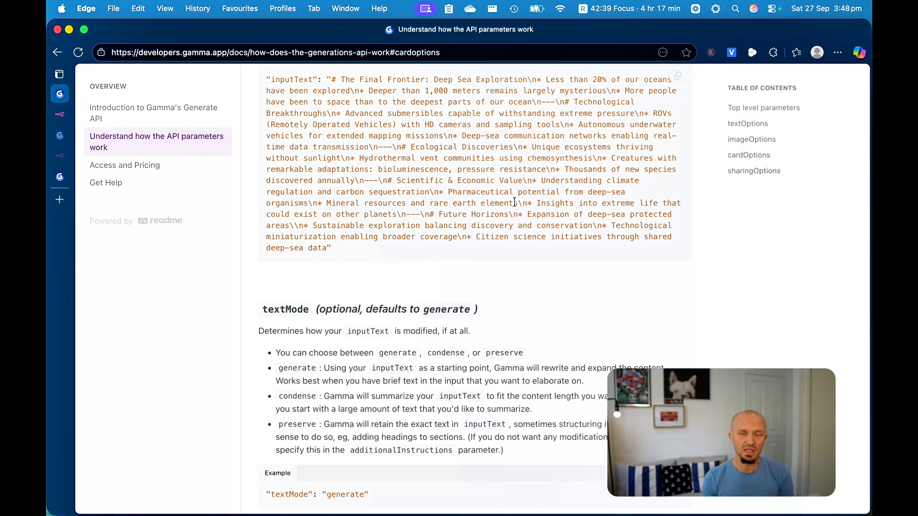
{"action": "left_click", "coordinate": [60, 177]}
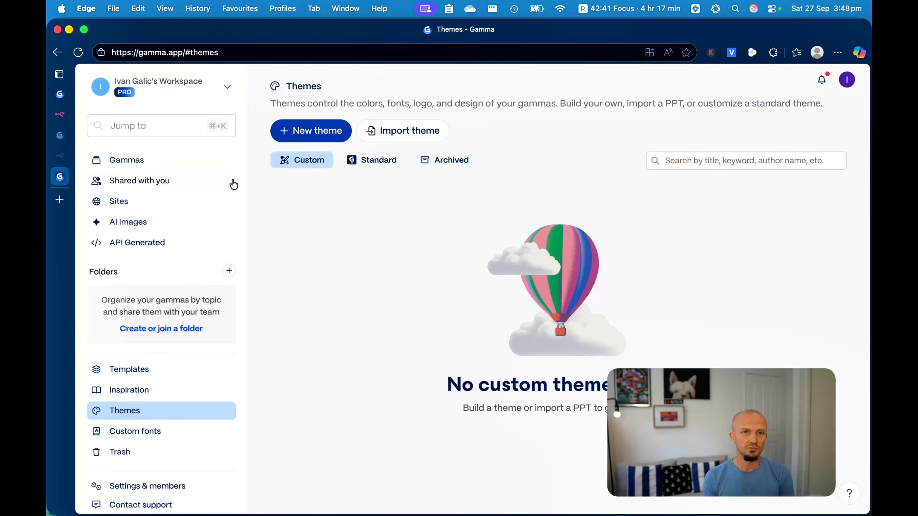
{"action": "left_click", "coordinate": [119, 90]}
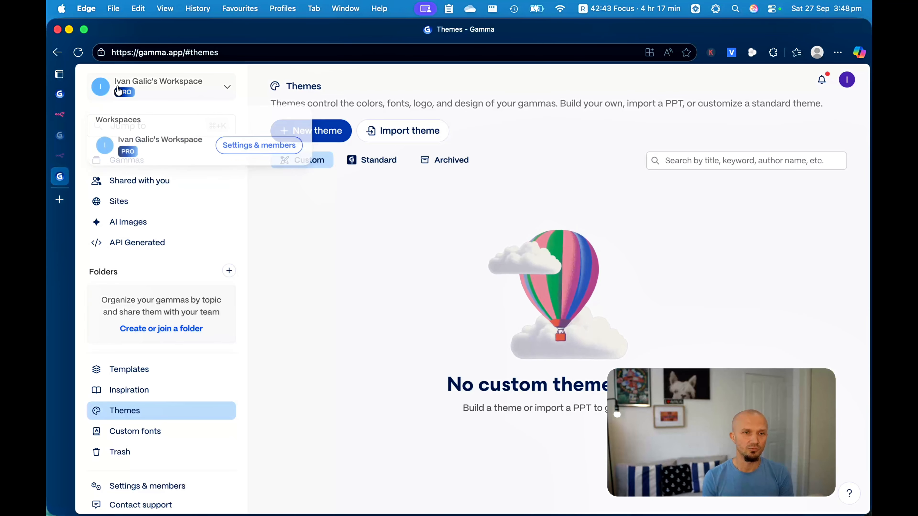
{"action": "left_click", "coordinate": [419, 266]}
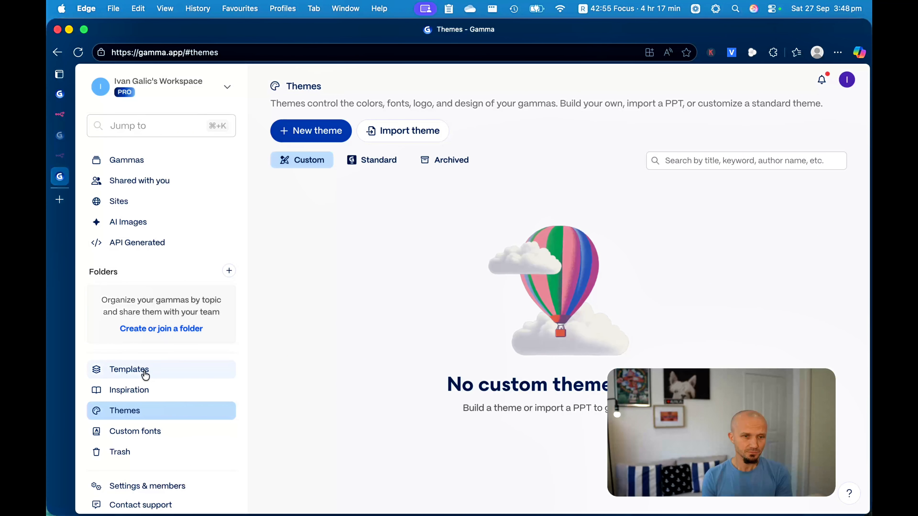
{"action": "scroll", "coordinate": [143, 372], "scroll_direction": "down", "scroll_amount": 3}
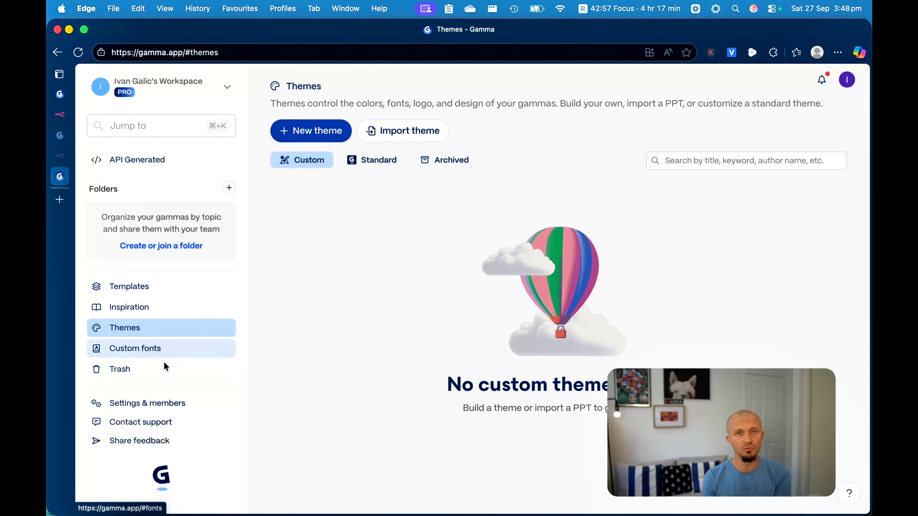
{"action": "scroll", "coordinate": [225, 358], "scroll_direction": "down", "scroll_amount": 1}
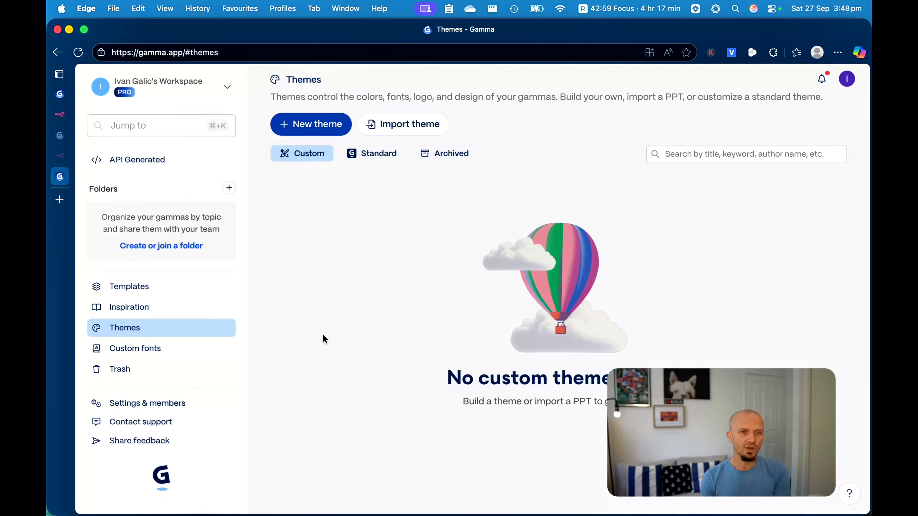
{"action": "left_click", "coordinate": [172, 404]}
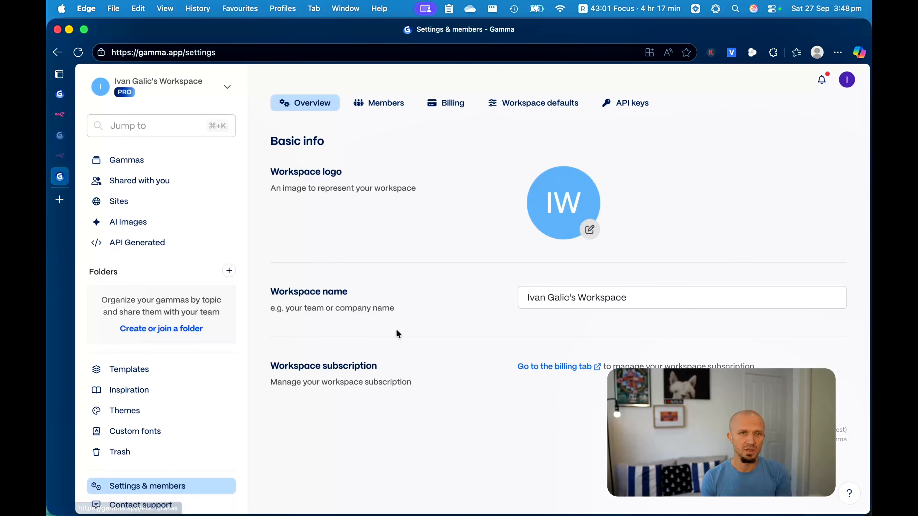
{"action": "left_click", "coordinate": [632, 105]}
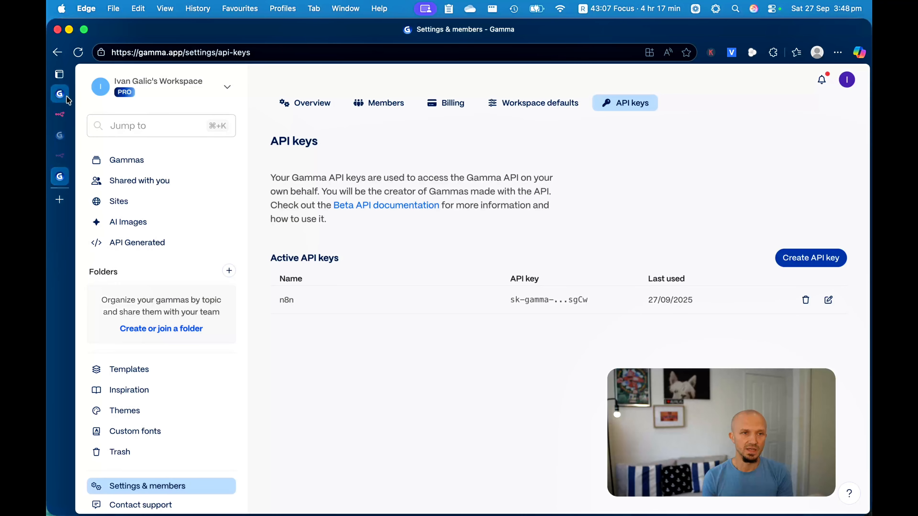
Step: Return to the n8n workflow, inspect the Header Auth credential's name and value fields in the Generate Doc node, and close the credential
{"action": "left_click", "coordinate": [68, 113]}
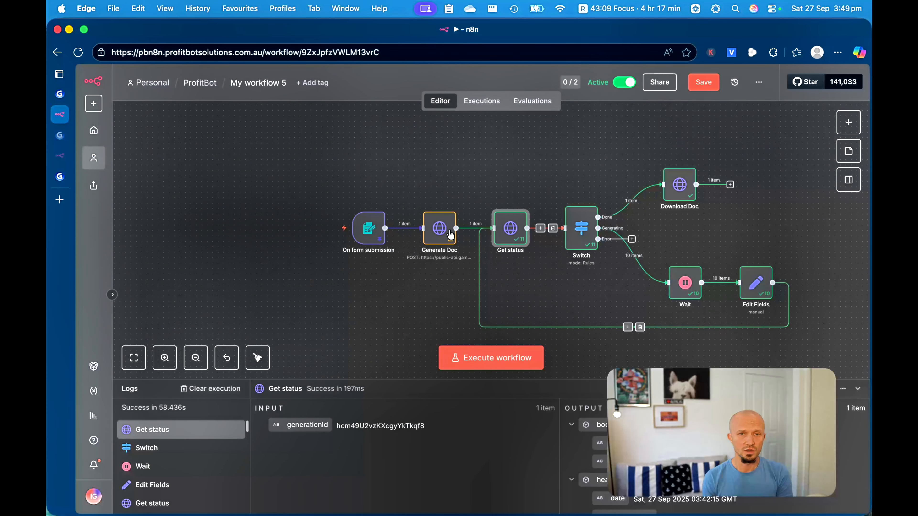
{"action": "left_click", "coordinate": [444, 232]}
{"action": "double_click", "coordinate": [444, 233]}
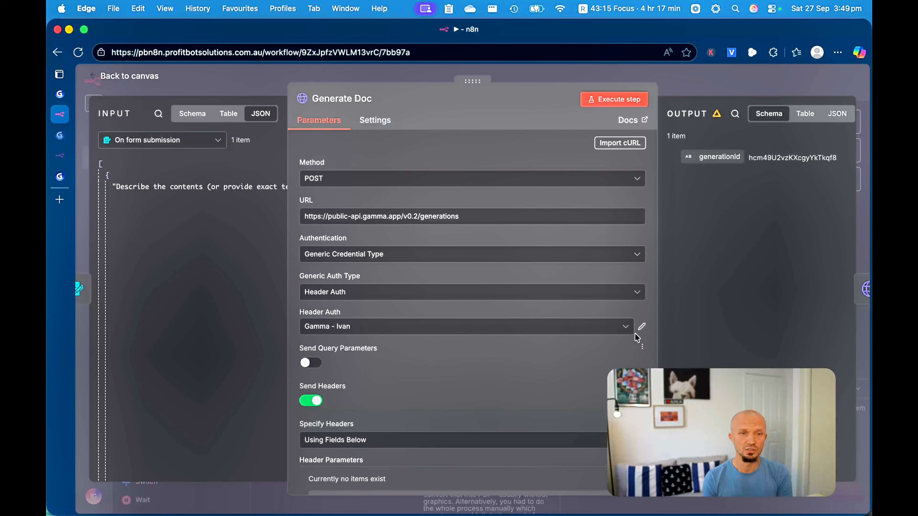
{"action": "left_click", "coordinate": [643, 327]}
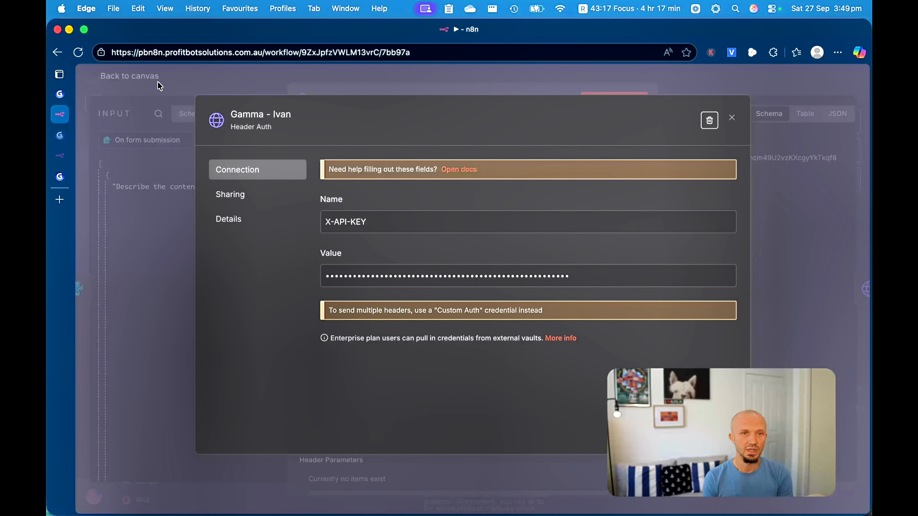
{"action": "left_click_drag", "start_coordinate": [371, 222], "coordinate": [305, 228]}
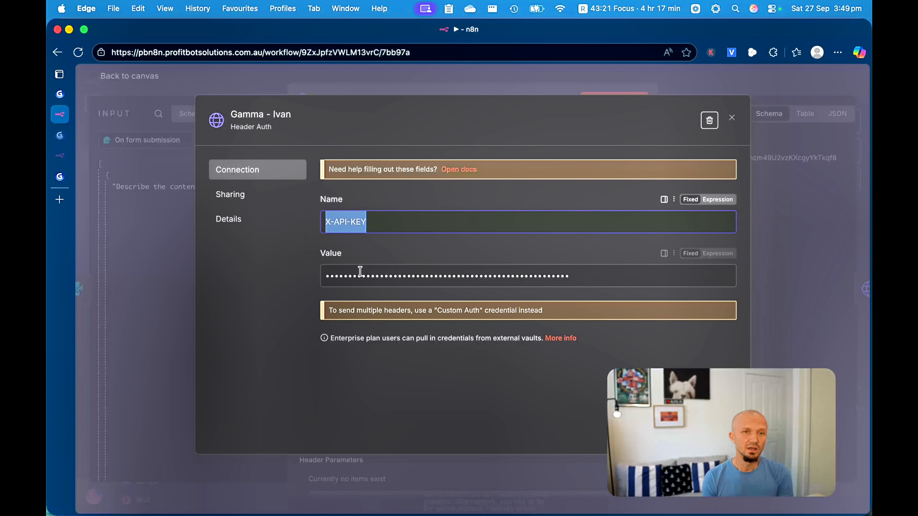
{"action": "left_click", "coordinate": [733, 118]}
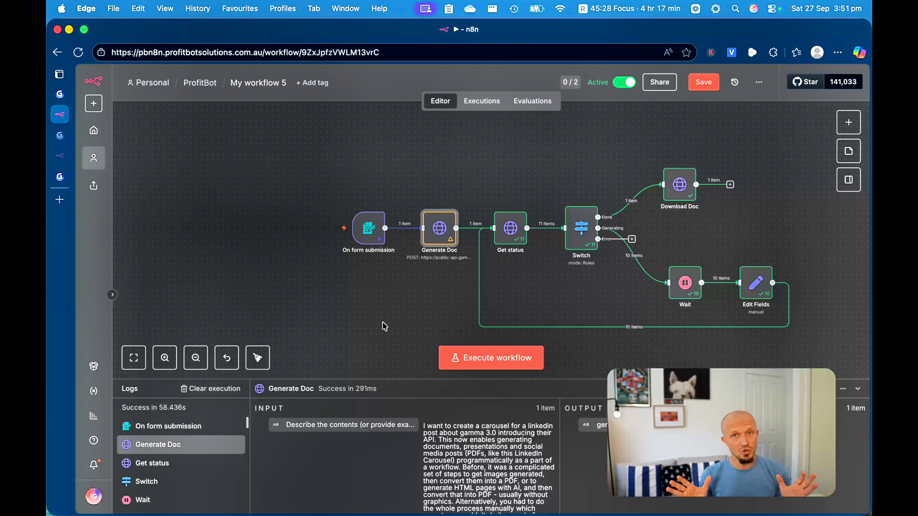